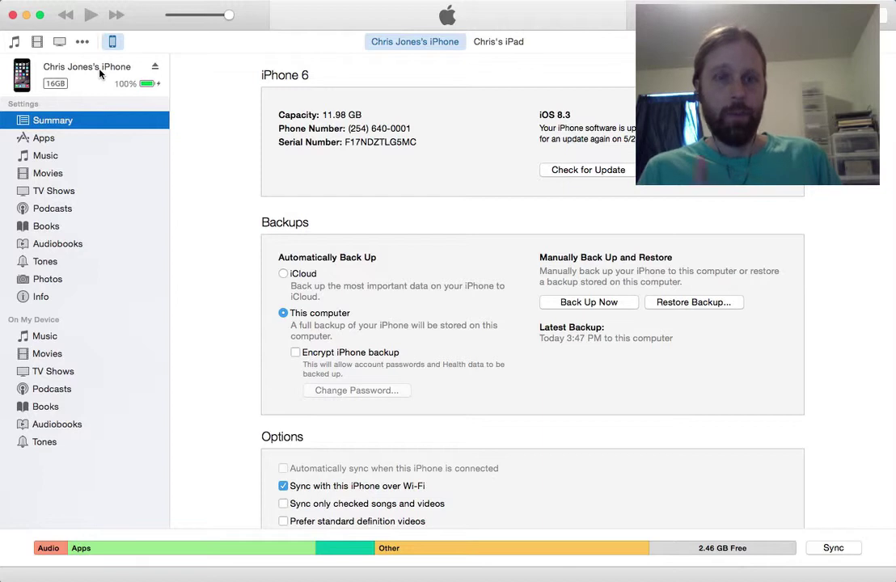
Switch from the iPhone summary to the Movies library's Home Videos, which holds 5 items
{"action": "left_click", "coordinate": [37, 41]}
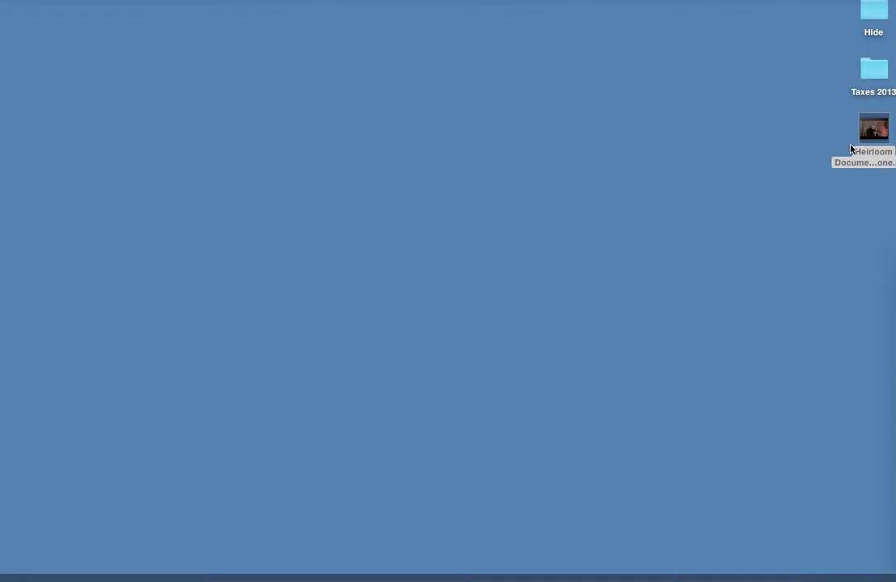
{"action": "mouse_move", "coordinate": [872, 136]}
{"action": "left_mouse_down"}
{"action": "mouse_move", "coordinate": [486, 352]}
{"action": "mouse_move", "coordinate": [444, 275]}
{"action": "mouse_move", "coordinate": [465, 267]}
{"action": "mouse_move", "coordinate": [452, 258]}
{"action": "mouse_move", "coordinate": [450, 236]}
{"action": "mouse_move", "coordinate": [481, 250]}
{"action": "mouse_move", "coordinate": [350, 109]}
{"action": "mouse_move", "coordinate": [355, 71]}
{"action": "mouse_move", "coordinate": [366, 73]}
{"action": "mouse_move", "coordinate": [361, 182]}
{"action": "mouse_move", "coordinate": [308, 433]}
{"action": "left_mouse_up"}
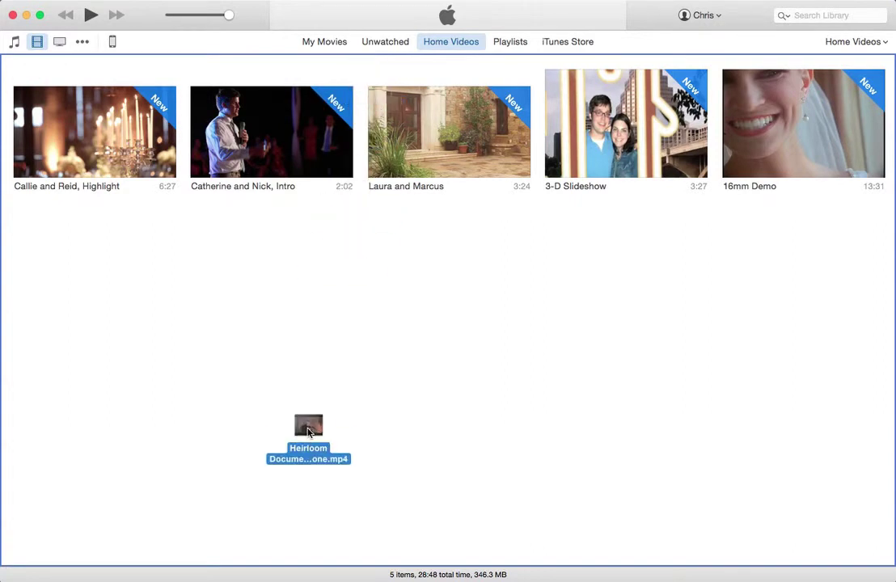
{"action": "key", "text": "F11"}
{"action": "left_click_drag", "start_coordinate": [309, 432], "coordinate": [794, 110]}
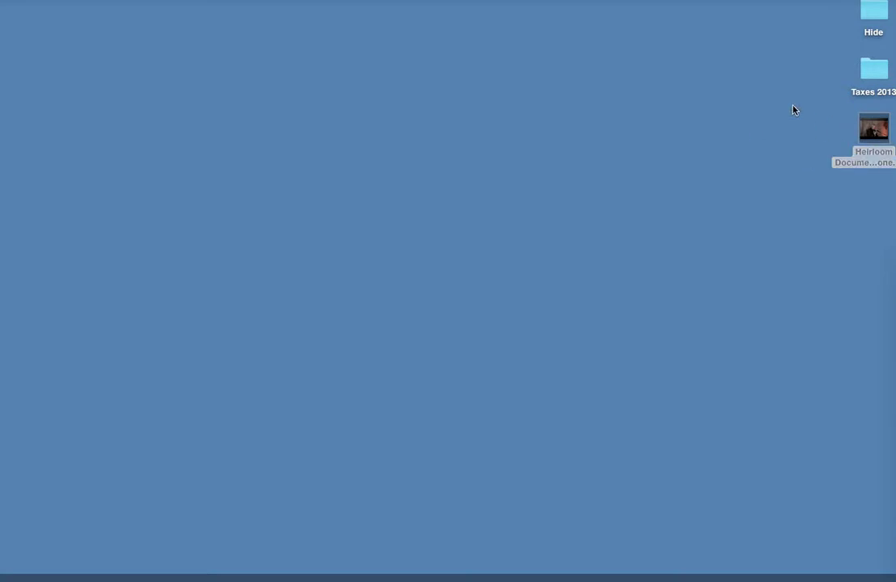
{"action": "key", "text": "F11"}
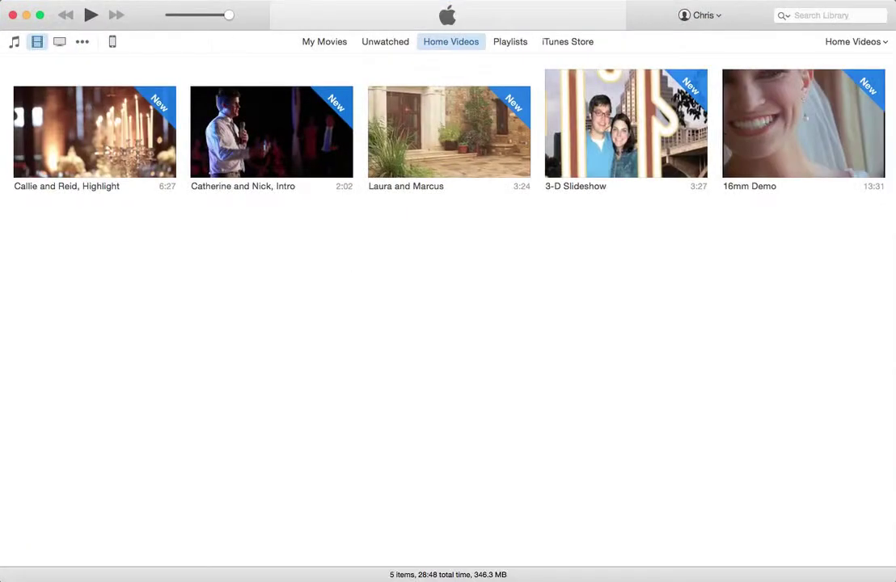
Add 'Heirloom Documentary for iPhone' from the Desktop to the library via Add to Library
{"action": "left_click", "coordinate": [34, 0]}
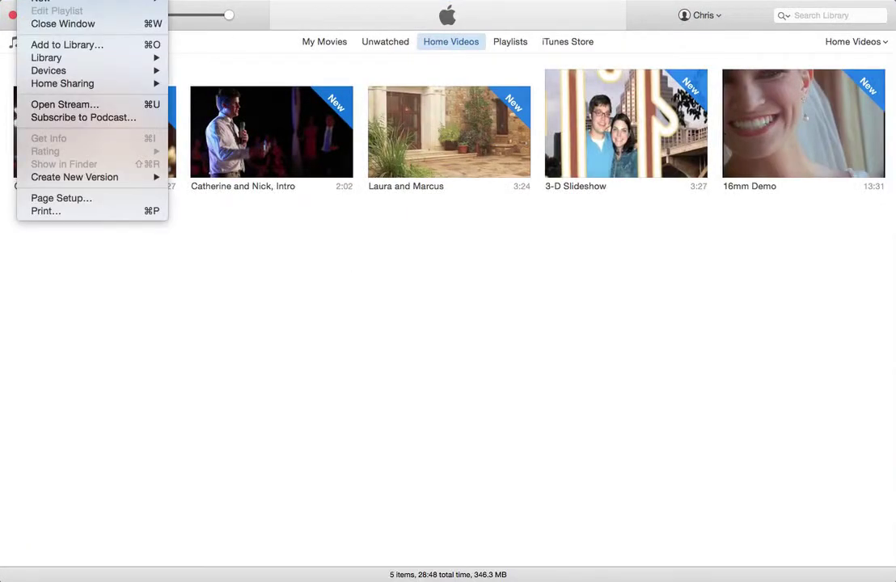
{"action": "mouse_move", "coordinate": [49, 59]}
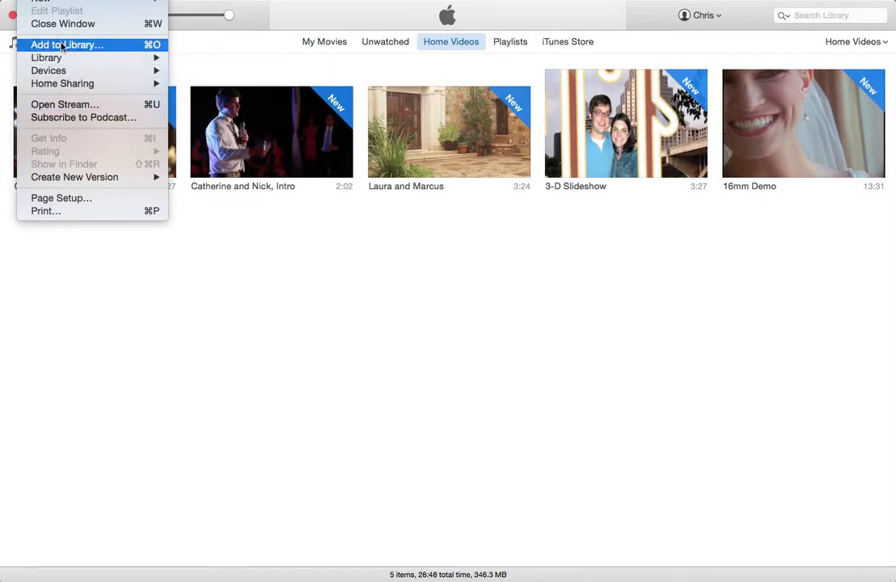
{"action": "left_click", "coordinate": [62, 46]}
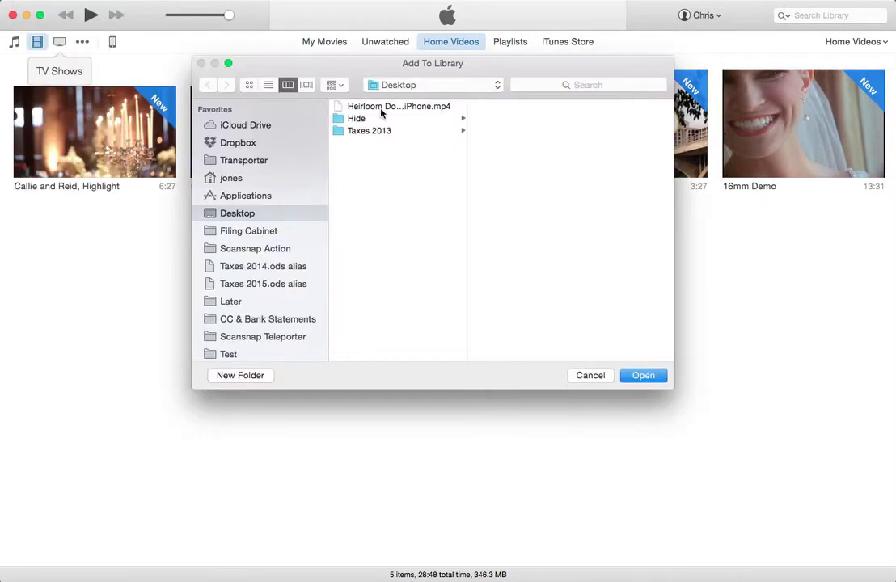
{"action": "left_click", "coordinate": [382, 110]}
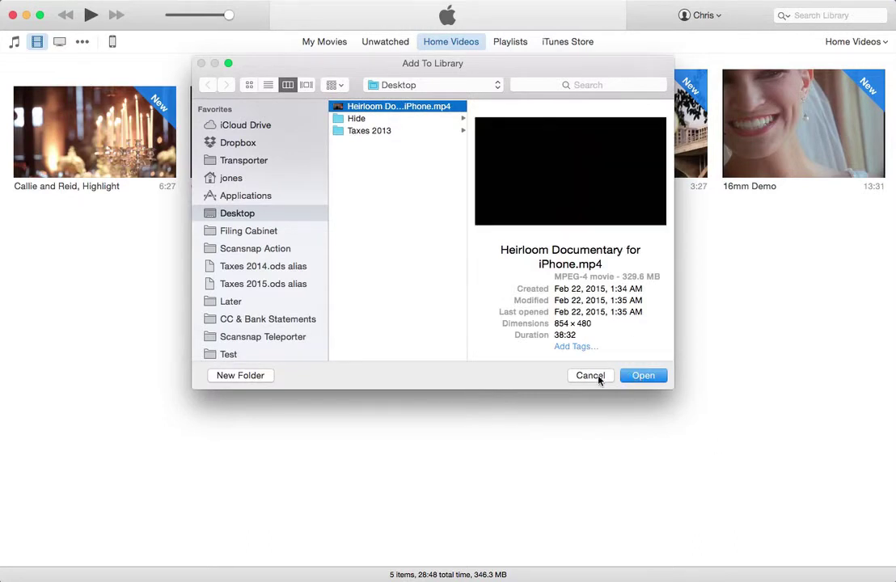
{"action": "left_click", "coordinate": [644, 376]}
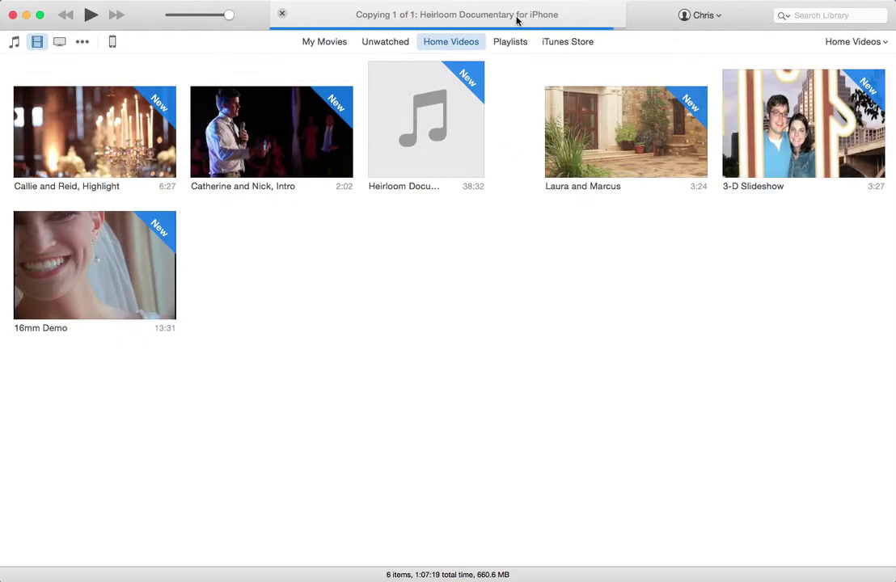
{"action": "mouse_move", "coordinate": [460, 130]}
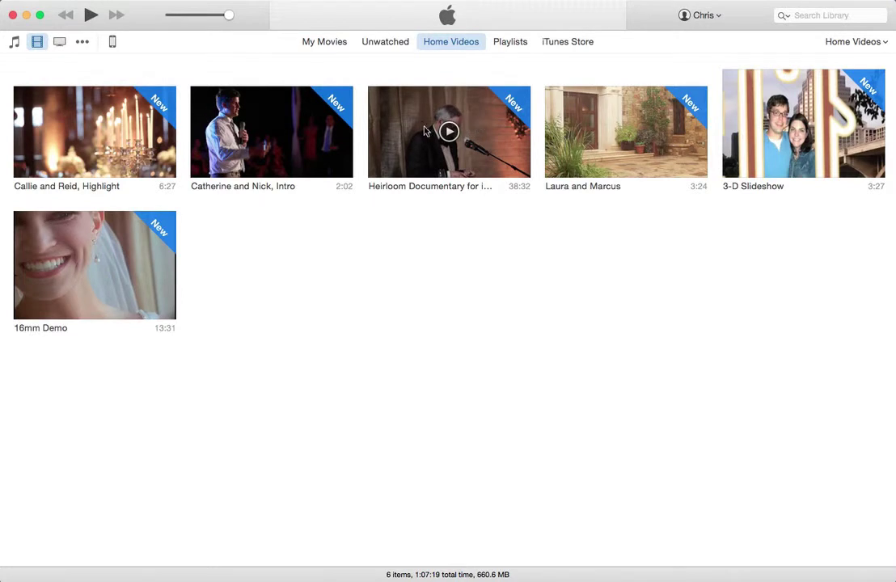
Open the iPhone's Movies sync settings, which list the six library movies including Heirloom
{"action": "left_click", "coordinate": [114, 43]}
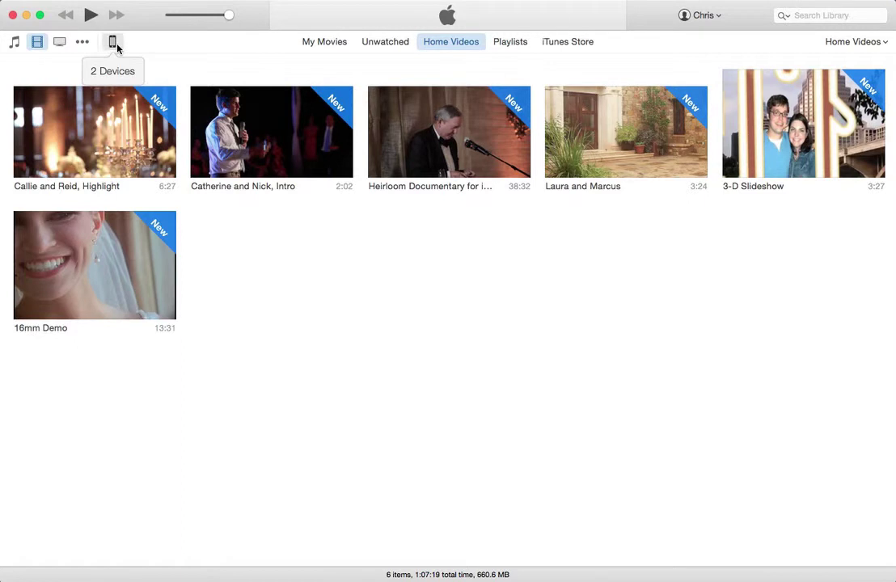
{"action": "left_click", "coordinate": [110, 78]}
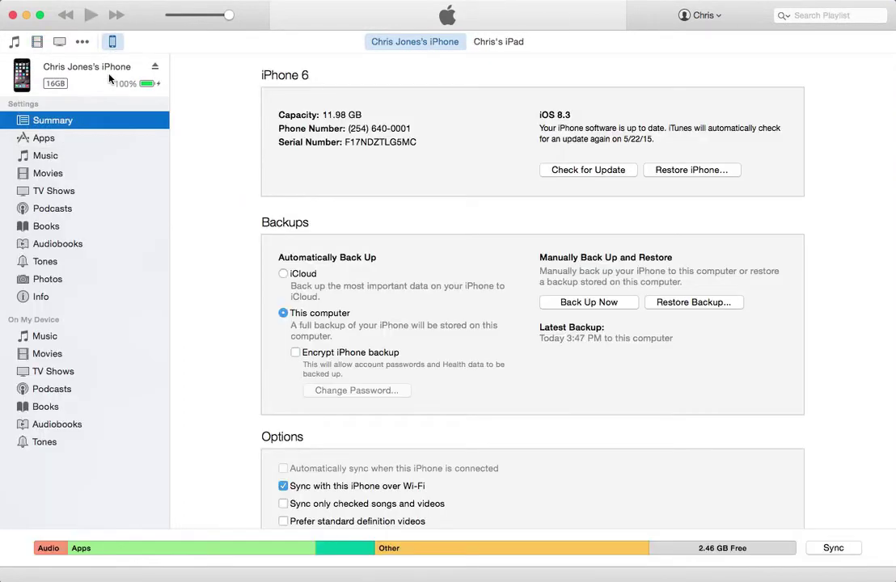
{"action": "left_click", "coordinate": [114, 43]}
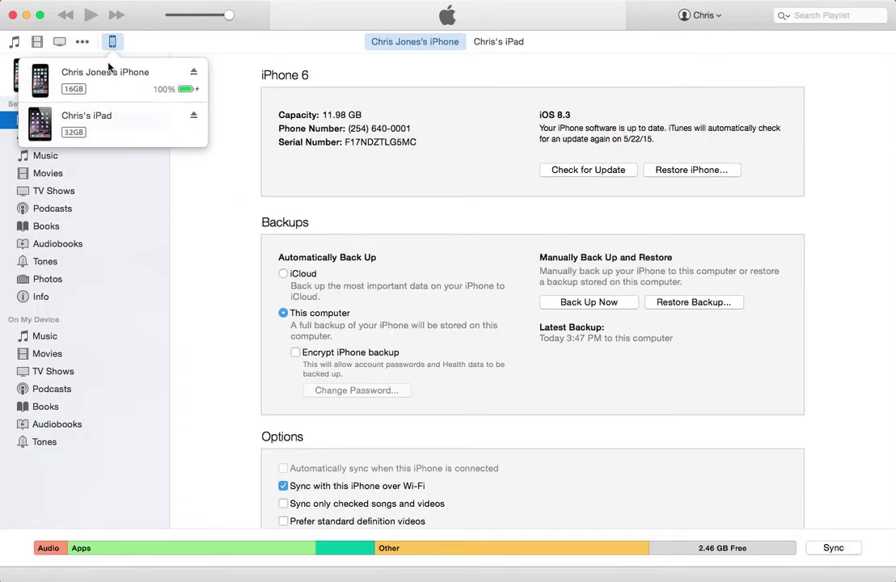
{"action": "left_click", "coordinate": [110, 76]}
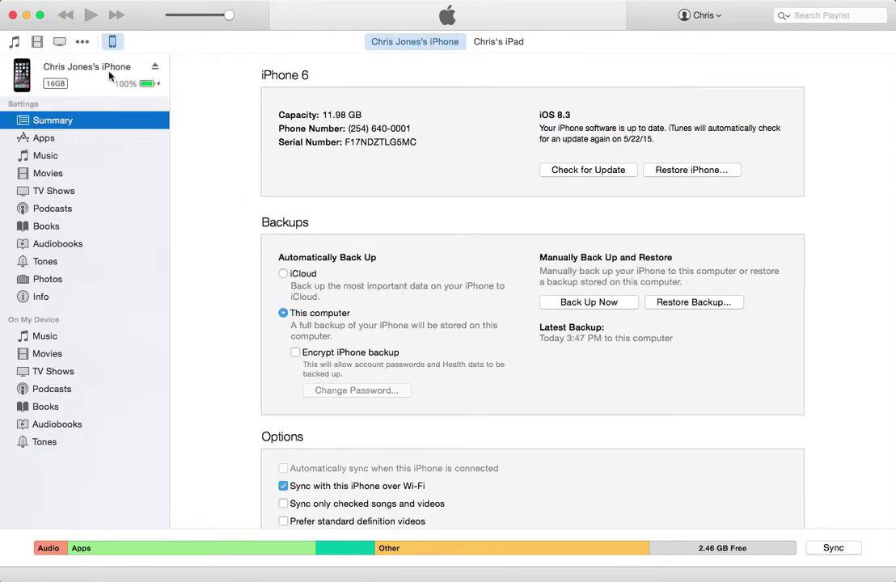
{"action": "left_click", "coordinate": [48, 174]}
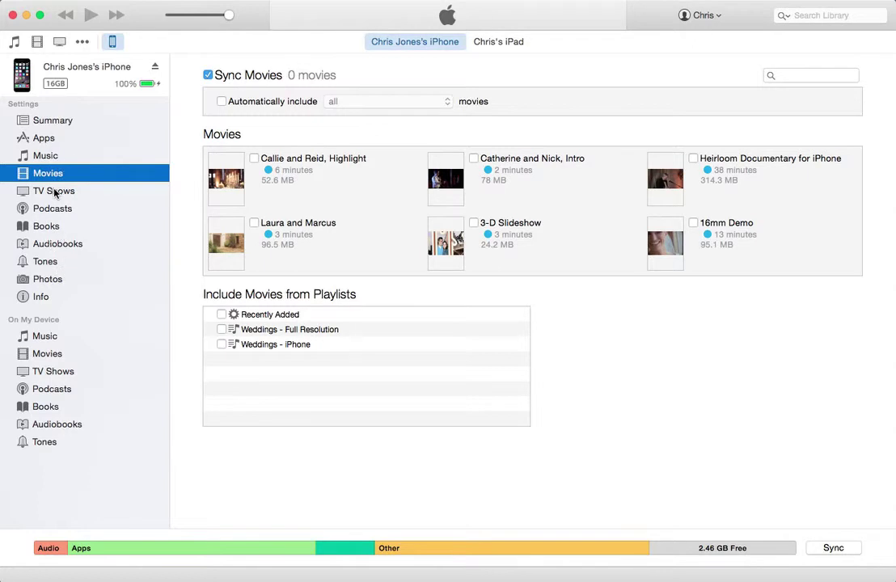
{"action": "left_click", "coordinate": [44, 360]}
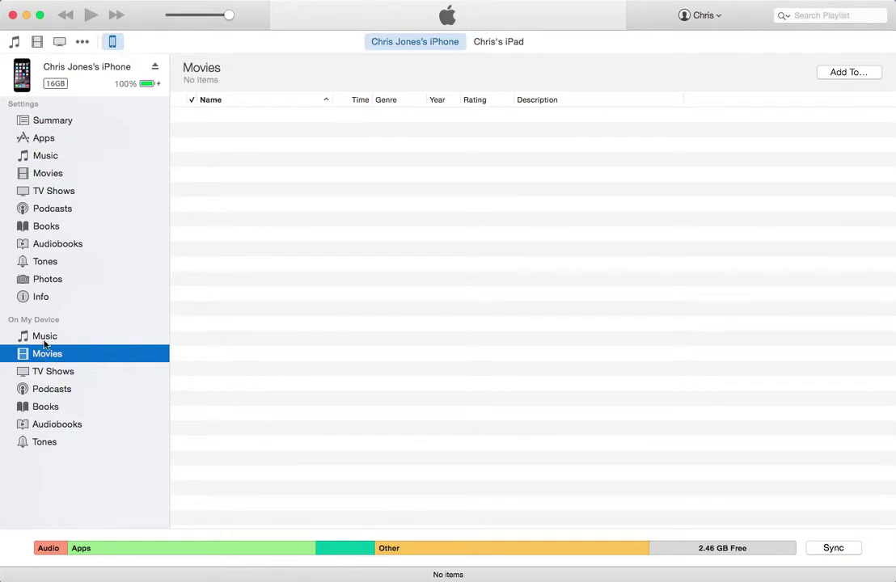
{"action": "left_click", "coordinate": [51, 174]}
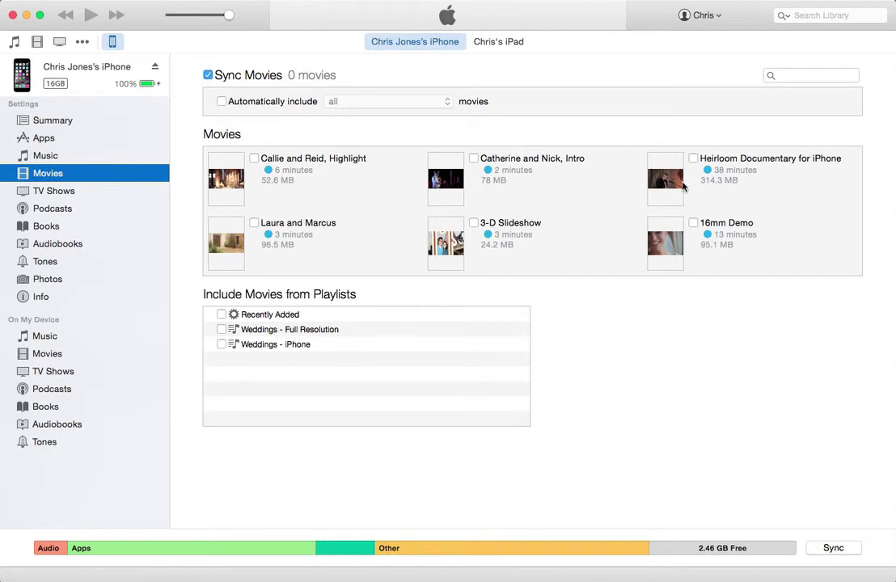
Sync only Heirloom Documentary for iPhone, with automatic inclusion off, and apply to start syncing
{"action": "left_click", "coordinate": [694, 158]}
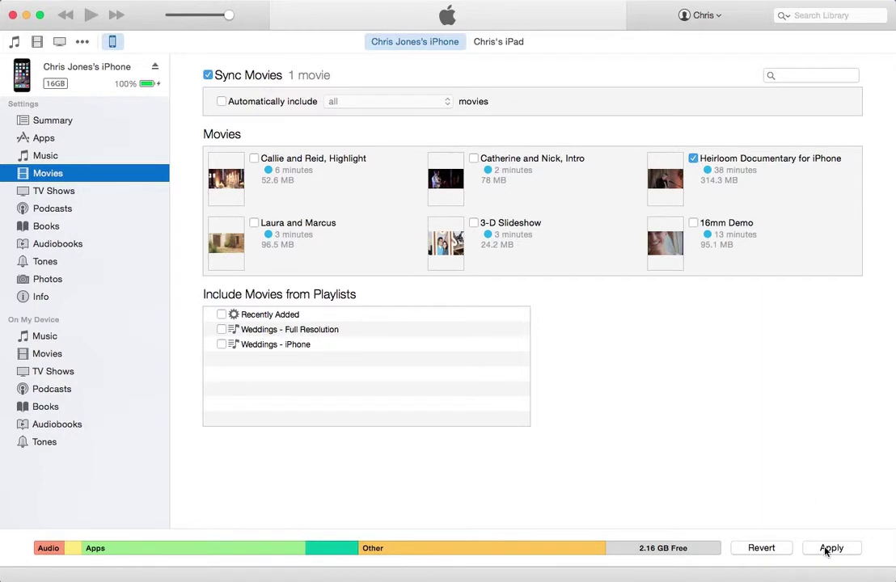
{"action": "left_click", "coordinate": [208, 76]}
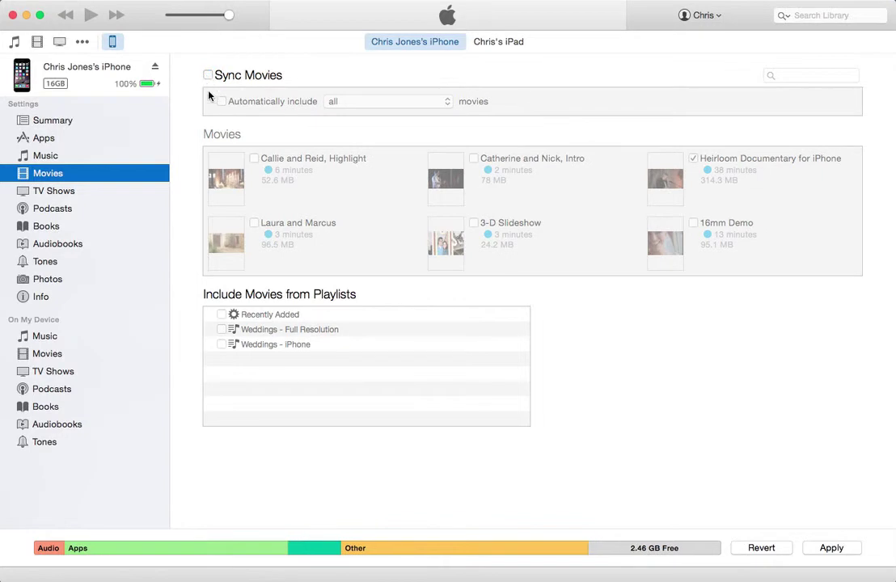
{"action": "left_click", "coordinate": [207, 76]}
{"action": "left_click", "coordinate": [222, 101]}
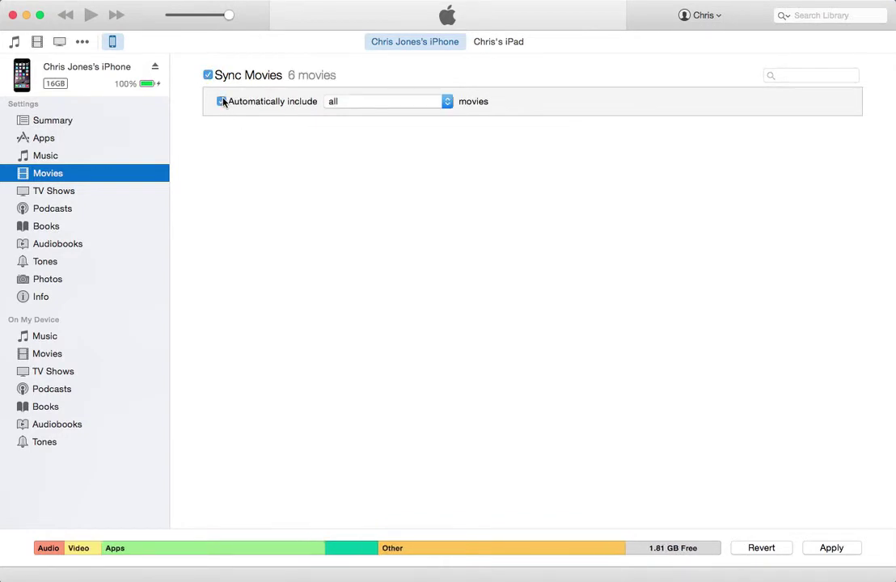
{"action": "left_click", "coordinate": [222, 101]}
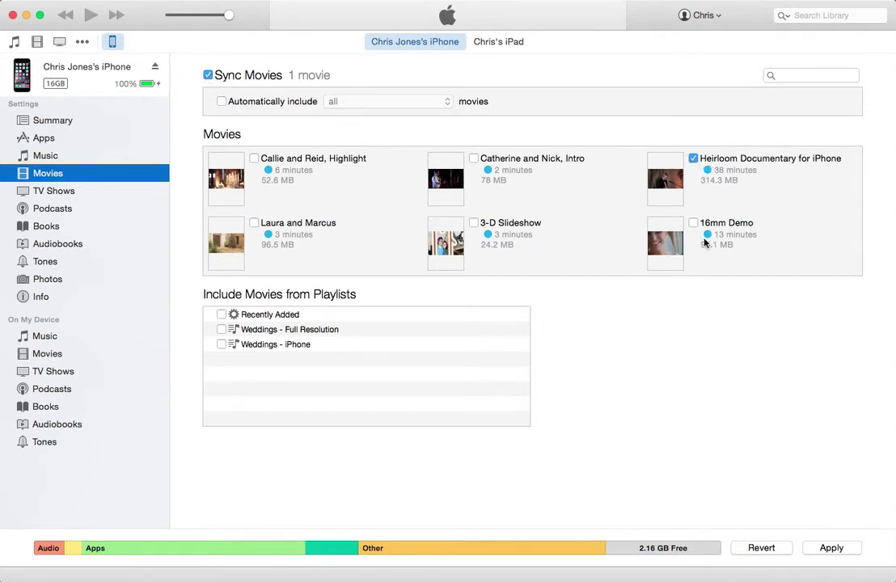
{"action": "left_click", "coordinate": [842, 548]}
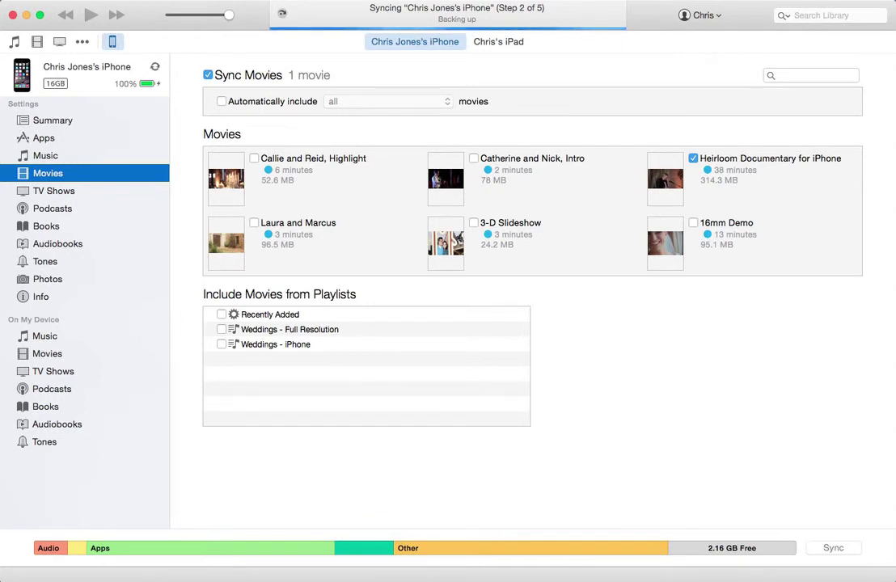
Let the iPhone sync finish, leaving 2.50 GB free on the device
{"action": "left_click", "coordinate": [333, 0]}
{"action": "left_click", "coordinate": [370, 30]}
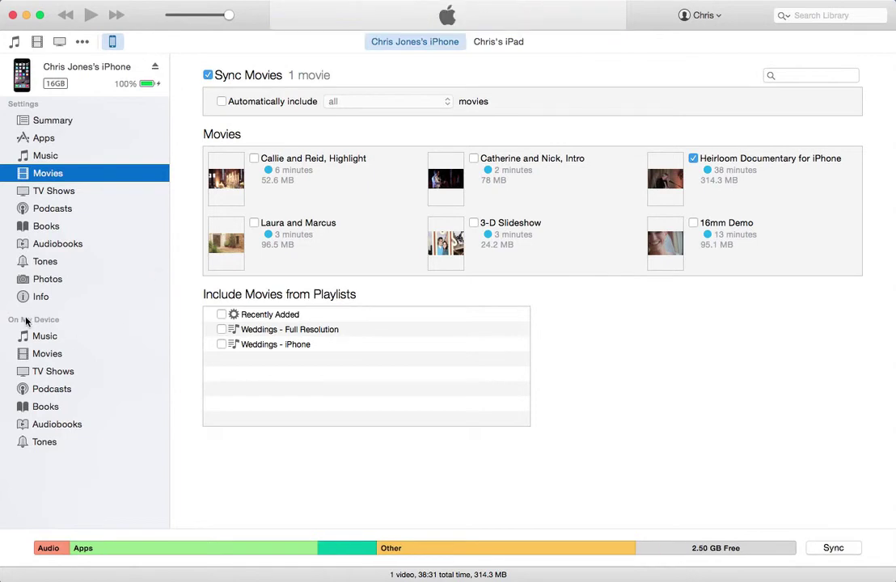
View On My Device Movies, showing Heirloom Documentary for iPhone (38:32, 314.3 MB)
{"action": "left_click", "coordinate": [50, 350]}
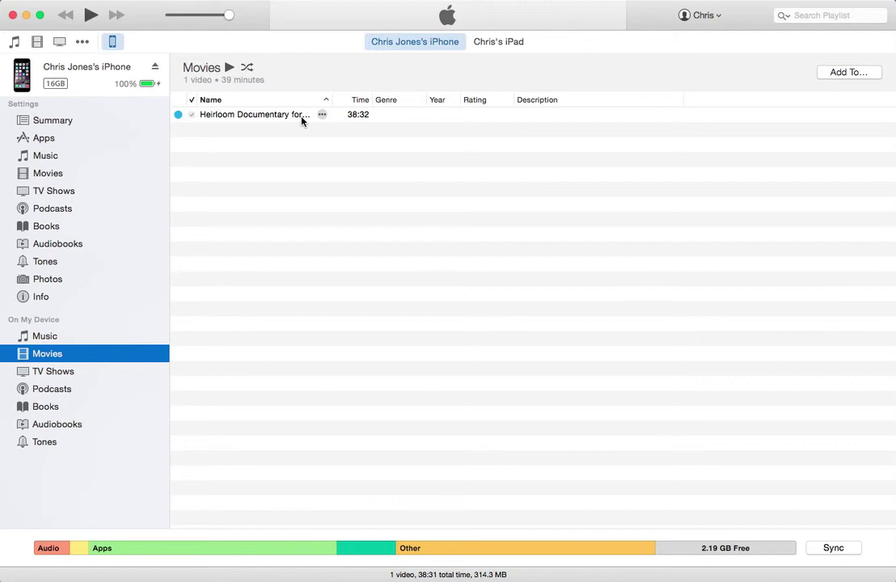
{"action": "left_click", "coordinate": [340, 0]}
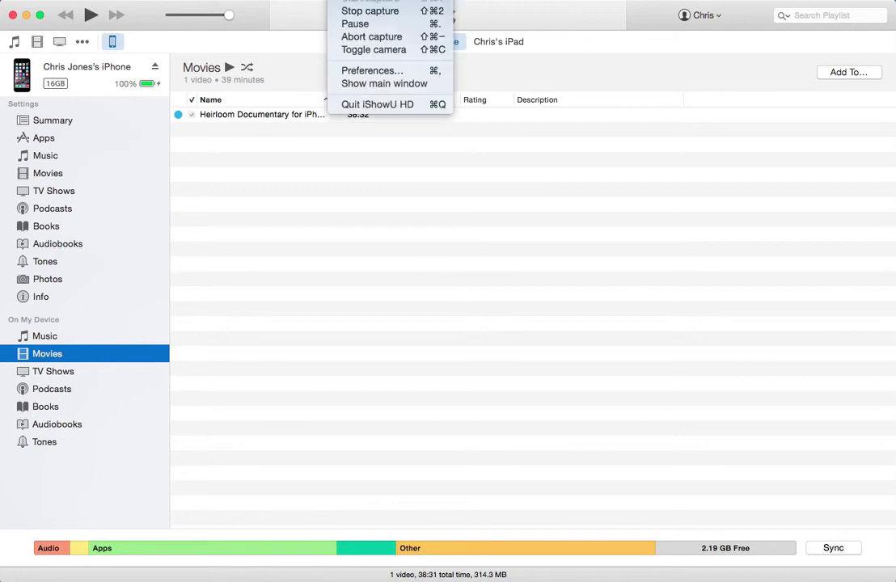
{"action": "left_click", "coordinate": [378, 50]}
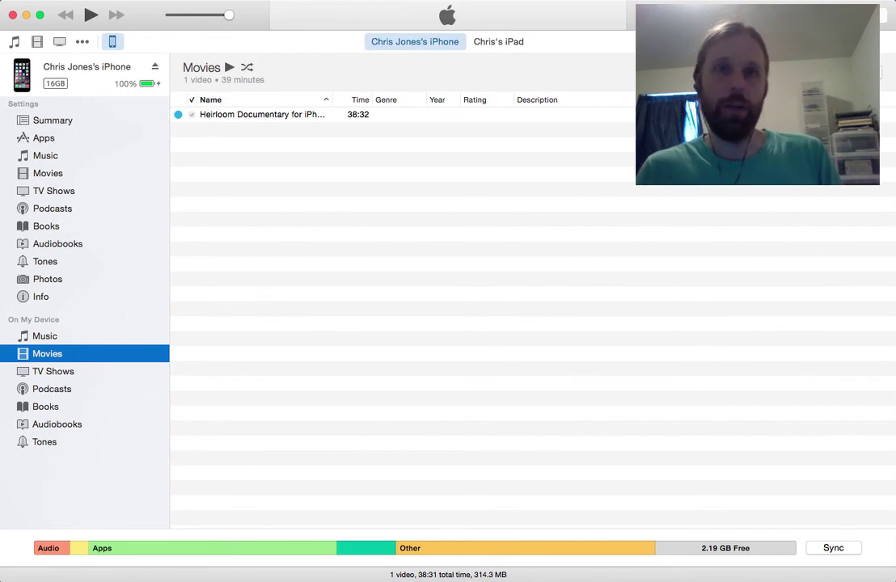
{"action": "left_click", "coordinate": [336, 0]}
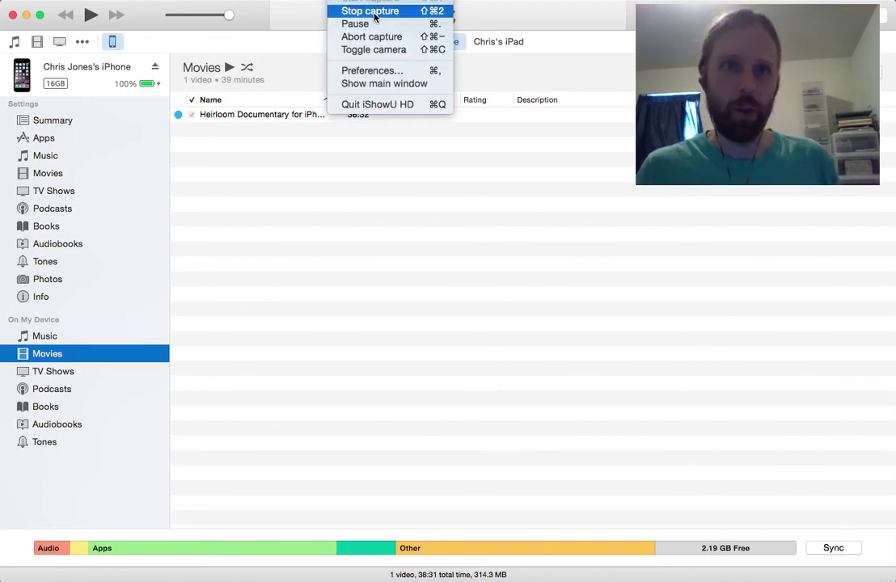